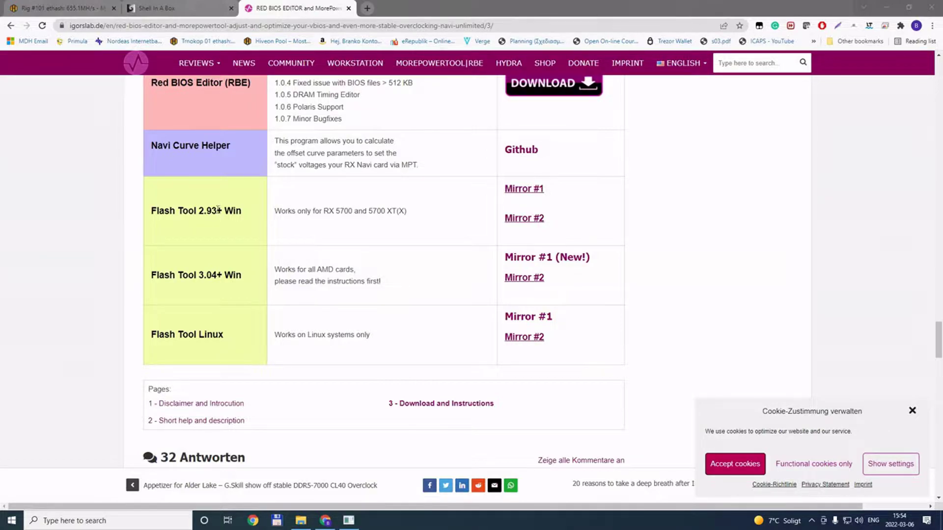
{"action": "double_click", "coordinate": [219, 211]}
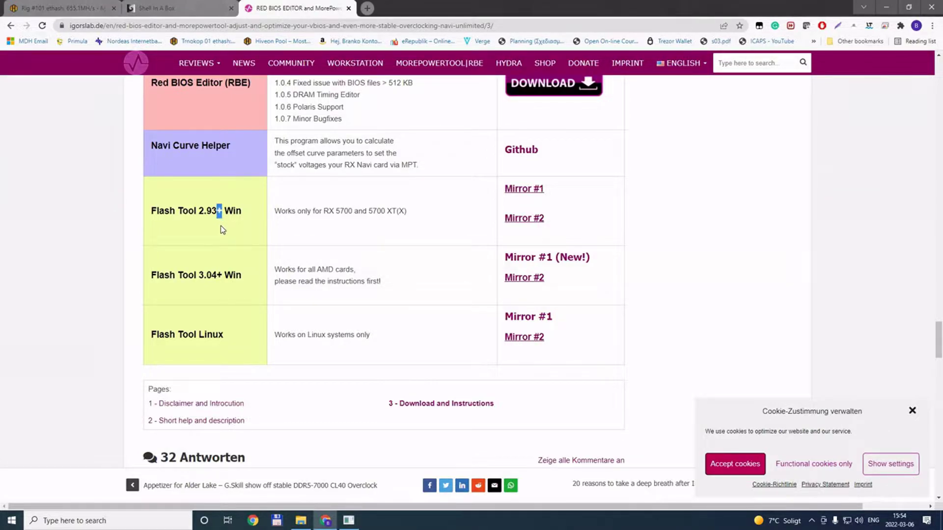
{"action": "left_click", "coordinate": [182, 222]}
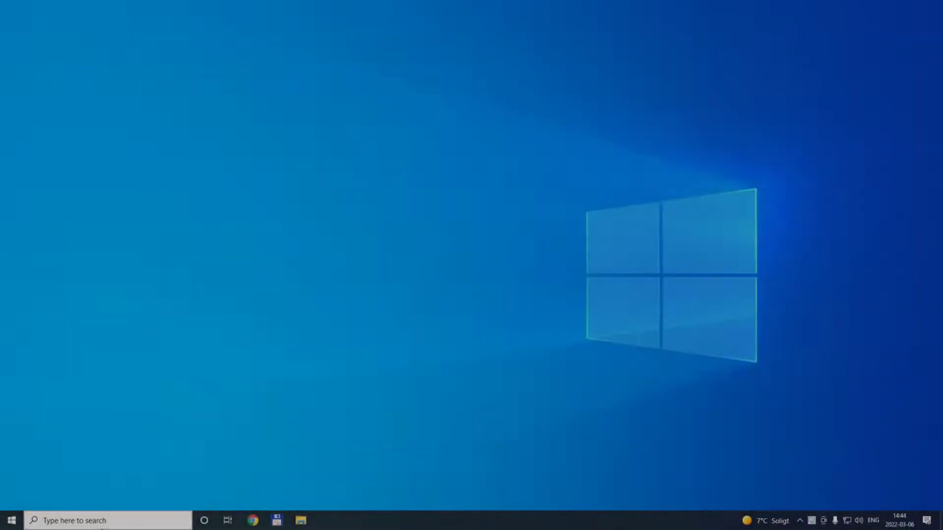
Launch Device Manager by searching 'de' from Windows search
{"action": "key", "text": "super+s"}
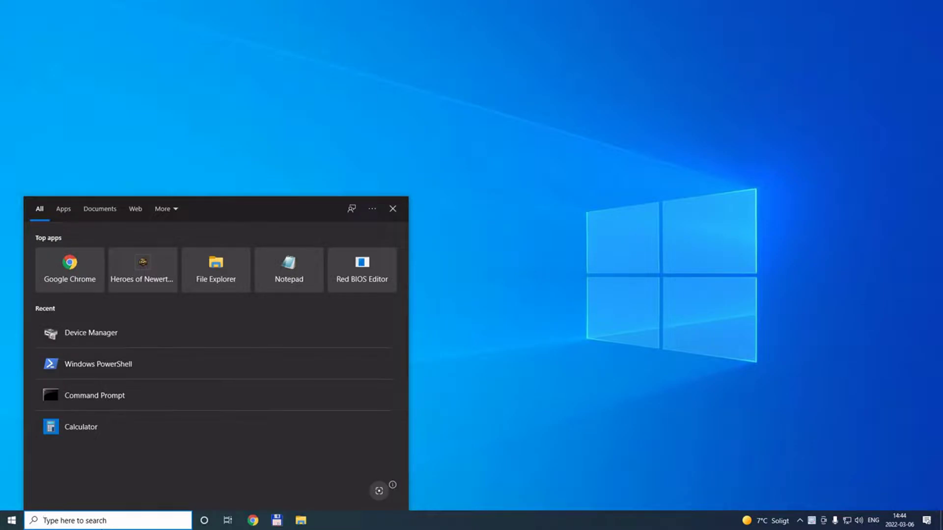
{"action": "type", "text": "de"}
{"action": "key", "text": "Return"}
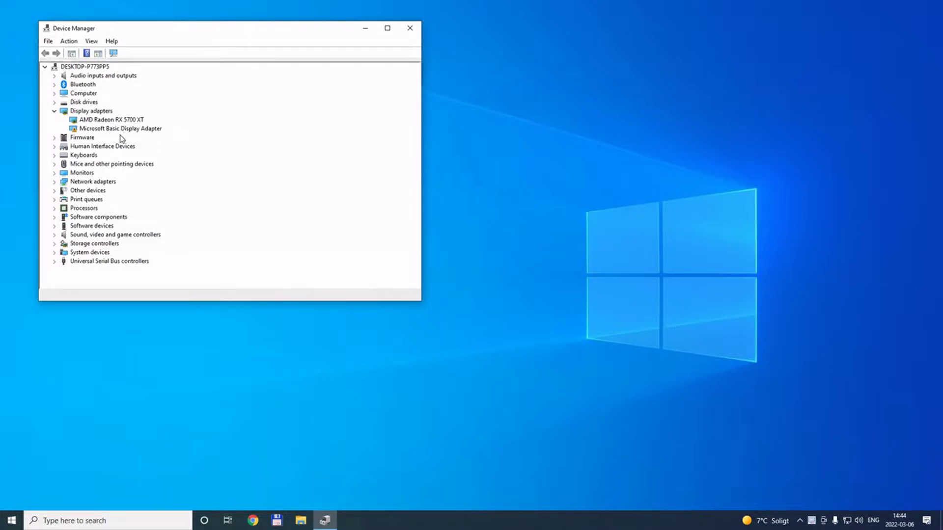
Run Windows PowerShell as administrator and place it beside Device Manager
{"action": "left_click", "coordinate": [137, 524]}
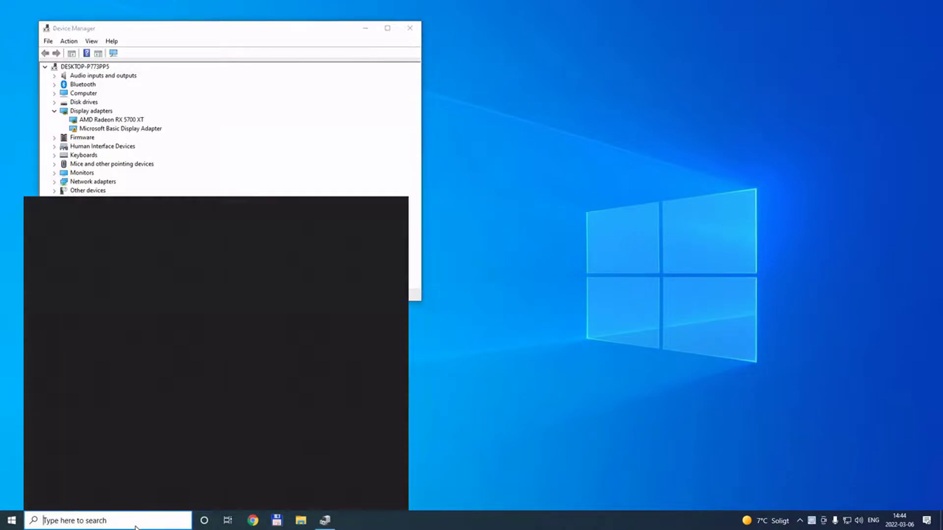
{"action": "left_click", "coordinate": [119, 367]}
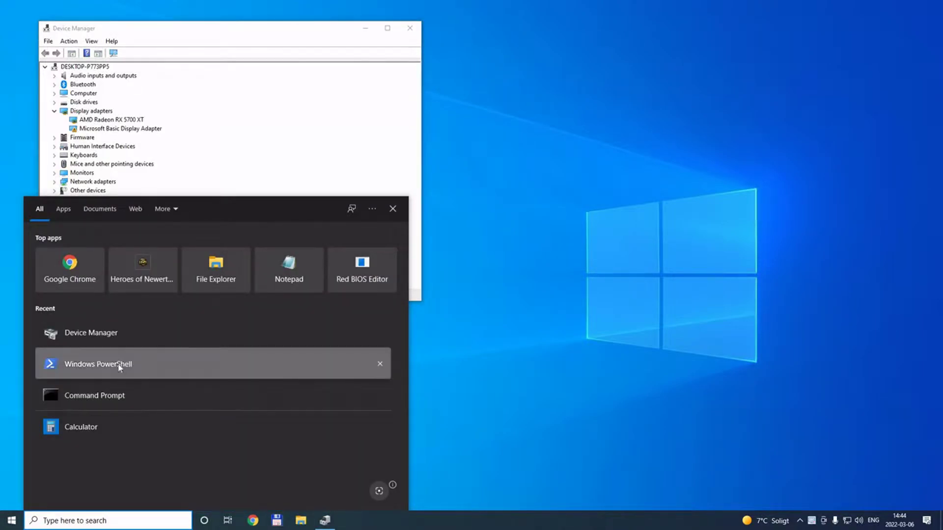
{"action": "right_click", "coordinate": [127, 376]}
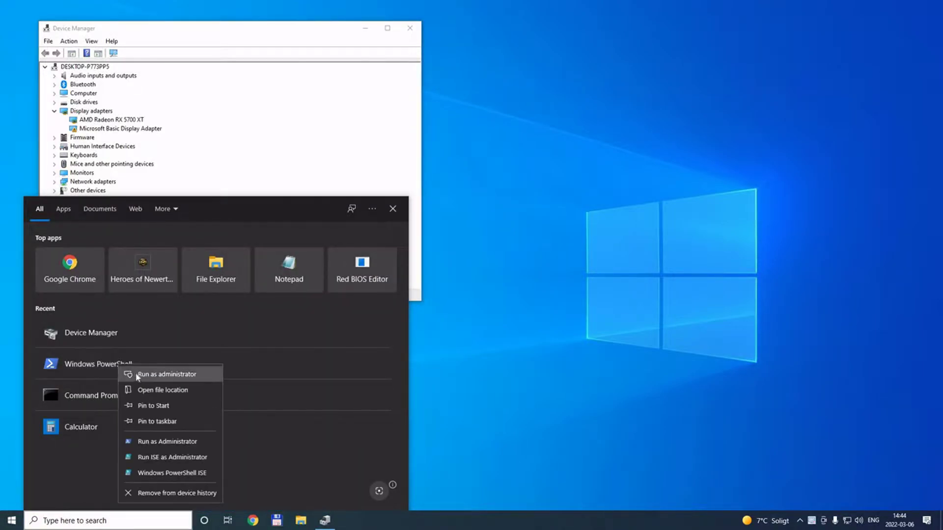
{"action": "left_click", "coordinate": [174, 375]}
{"action": "left_click_drag", "start_coordinate": [312, 93], "coordinate": [627, 39]}
Move up to C:\ and into the user's folder under Users
{"action": "type", "text": "cd.."}
{"action": "key", "text": "Return"}
{"action": "type", "text": "cd.."}
{"action": "key", "text": "Return"}
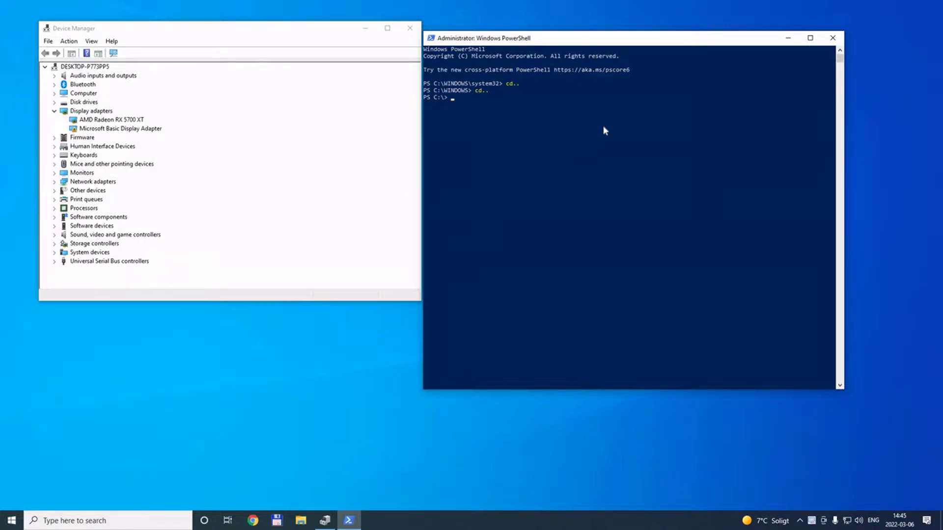
{"action": "type", "text": "cd user"}
{"action": "key", "text": "Tab"}
{"action": "key", "text": "Return"}
{"action": "type", "text": "cd pc"}
{"action": "key", "text": "Tab"}
{"action": "key", "text": "Return"}
Enter the Desktop\miner\293plus folder
{"action": "type", "text": "cd desk"}
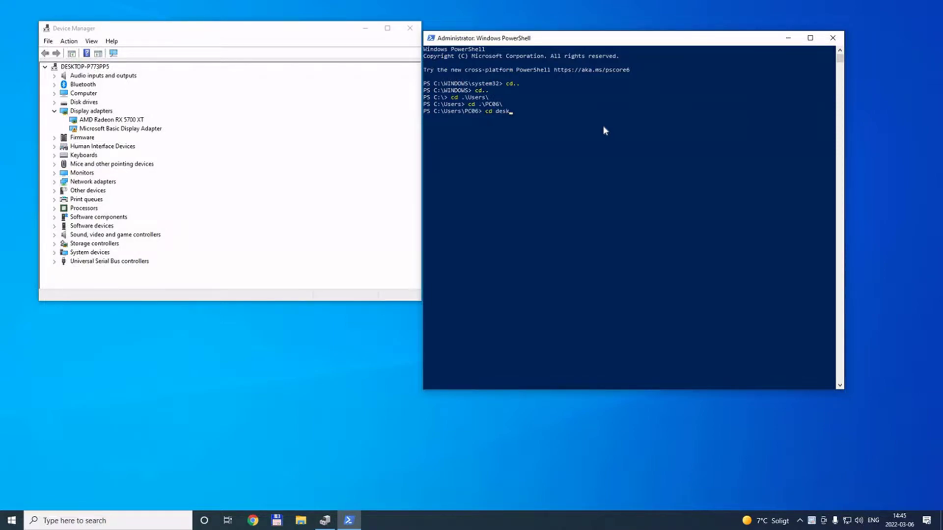
{"action": "key", "text": "Tab"}
{"action": "key", "text": "Return"}
{"action": "type", "text": "cd mine"}
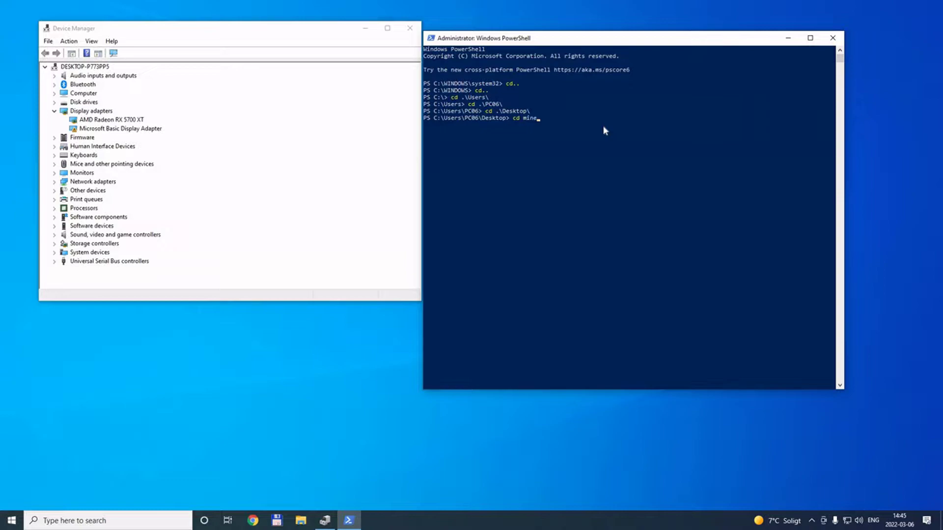
{"action": "key", "text": "Tab"}
{"action": "key", "text": "Return"}
{"action": "type", "text": "cd .\\2"}
{"action": "key", "text": "Tab"}
{"action": "key", "text": "Return"}
Enter the amdvbflash.exe -unlockrom command
{"action": "type", "text": "amd"}
{"action": "key", "text": "Tab"}
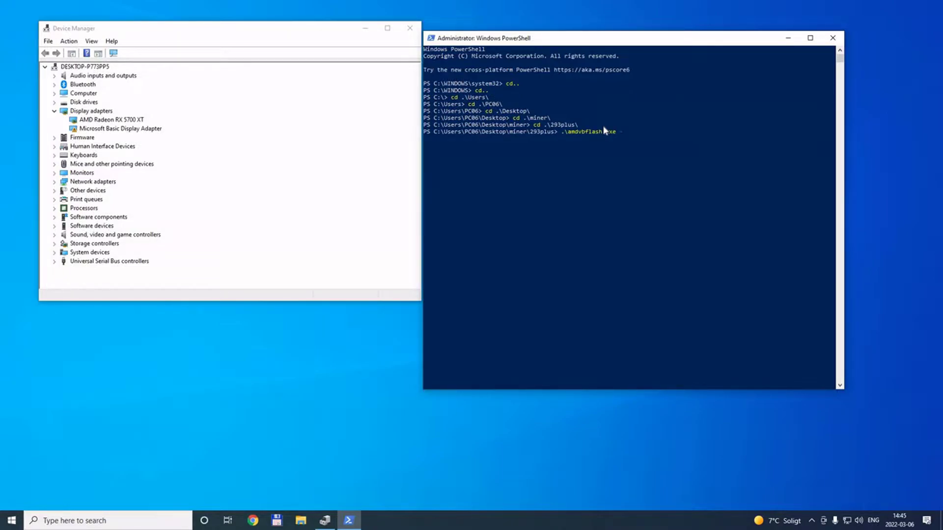
{"action": "type", "text": "-unlockrom 1"}
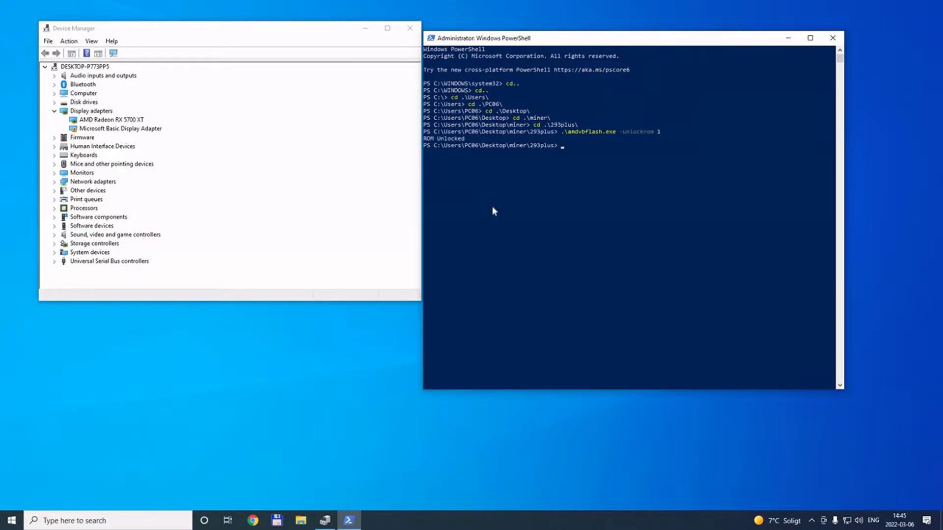
Enter .\amdvbflash.exe -p -f 1 .\reference_5700xt_modded.rom to force-flash adapter 1
{"action": "key", "text": "Up"}
{"action": "key", "text": "BackSpace"}
{"action": "key", "text": "BackSpace"}
{"action": "key", "text": "BackSpace"}
{"action": "key", "text": "BackSpace"}
{"action": "key", "text": "BackSpace"}
{"action": "key", "text": "BackSpace"}
{"action": "key", "text": "BackSpace"}
{"action": "key", "text": "BackSpace"}
{"action": "key", "text": "BackSpace"}
{"action": "key", "text": "BackSpace"}
{"action": "key", "text": "BackSpace"}
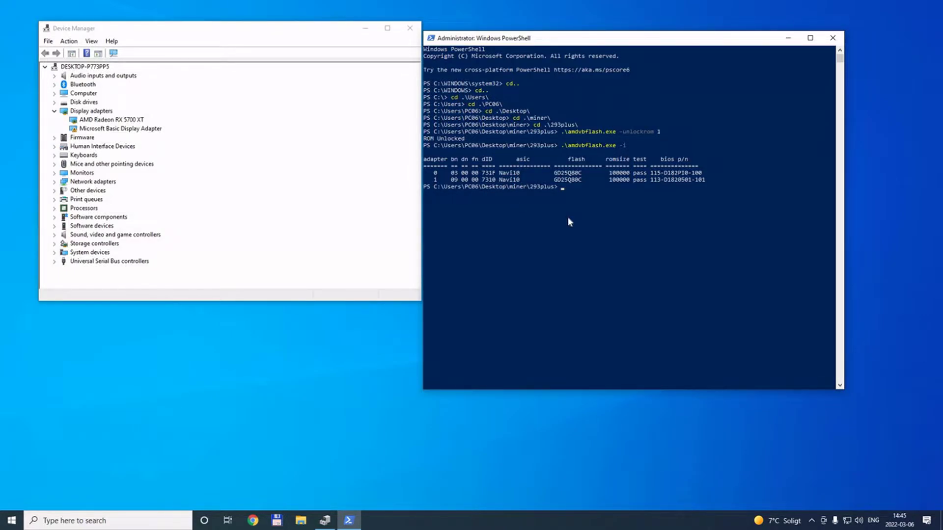
{"action": "type", "text": ".\\a"}
{"action": "key", "text": "Tab"}
{"action": "type", "text": "-p -f"}
{"action": "type", "text": " 1"}
{"action": "type", "text": " ."}
{"action": "key", "text": "Tab"}
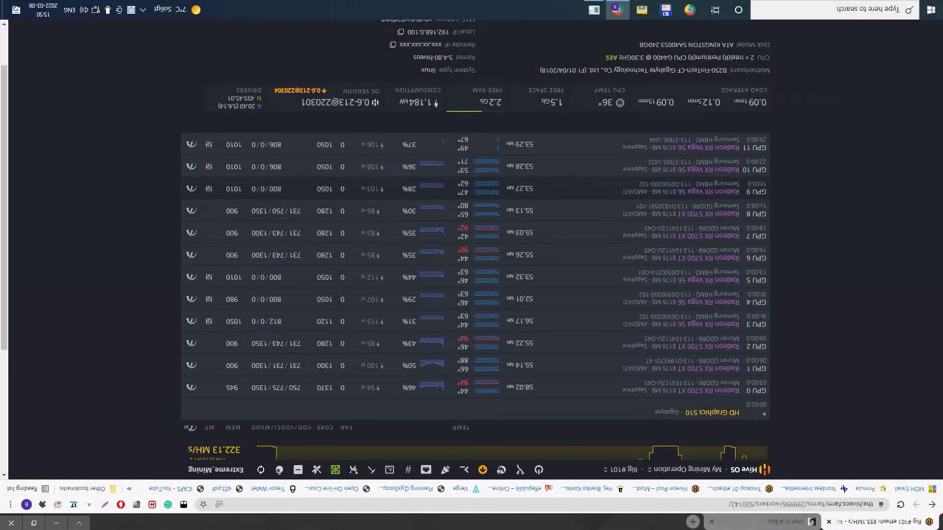
Inspect GPU 8's Radeon RX 5700 XT entry, hashing at 55.13 MH/s
{"action": "left_click_drag", "start_coordinate": [737, 204], "coordinate": [615, 200]}
{"action": "left_click", "coordinate": [686, 206]}
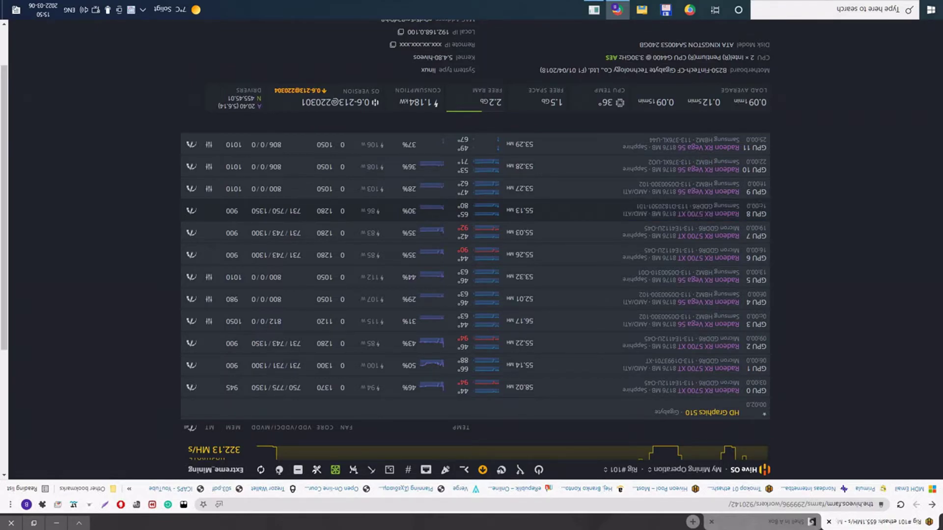